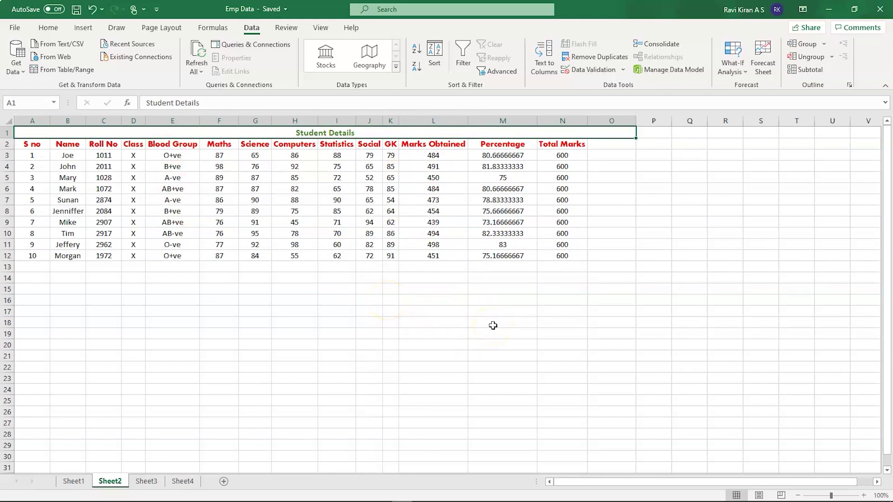
- Inspect Mary's and Mike's percentage formulas and Mike's row of marks
{"action": "left_click", "coordinate": [506, 181]}
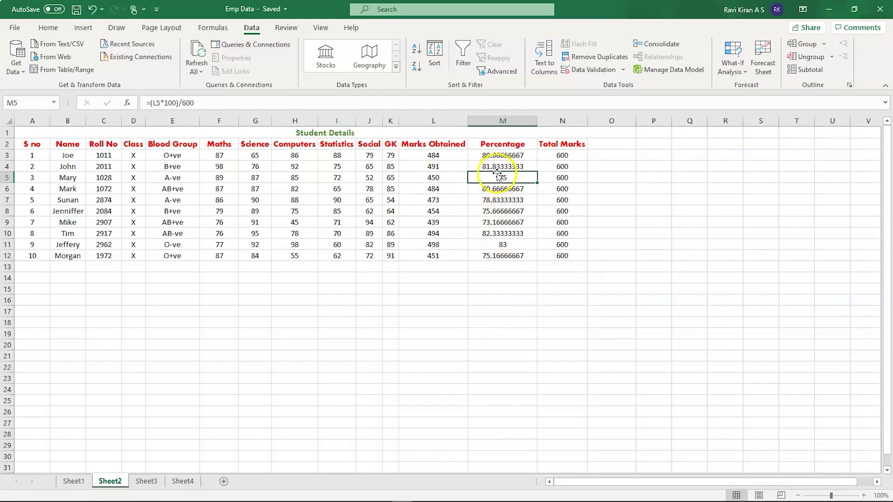
{"action": "left_click", "coordinate": [492, 224]}
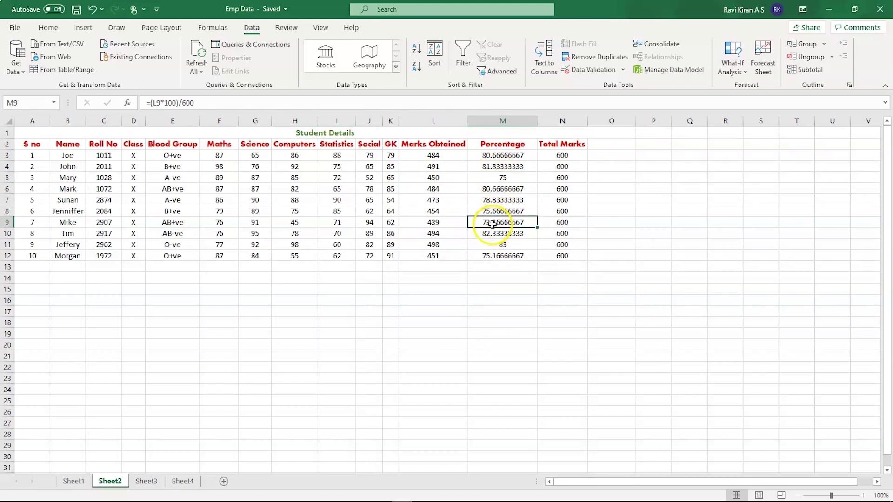
{"action": "left_click", "coordinate": [390, 224]}
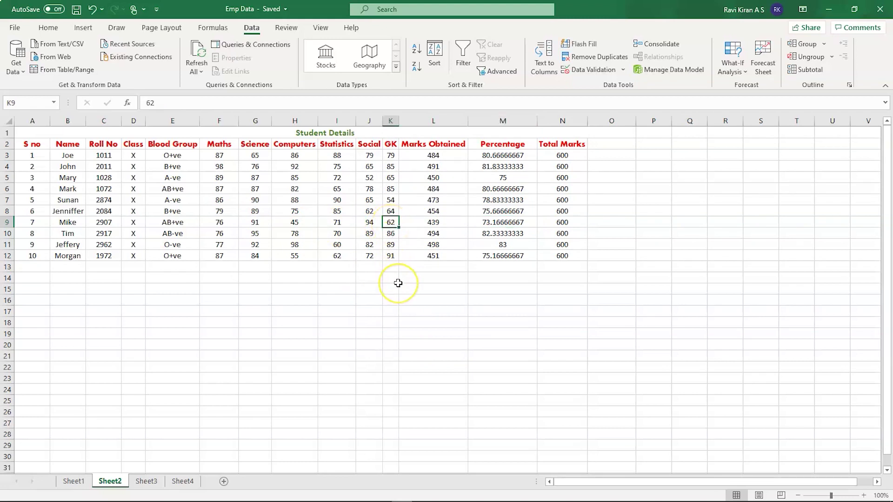
{"action": "left_click", "coordinate": [495, 224]}
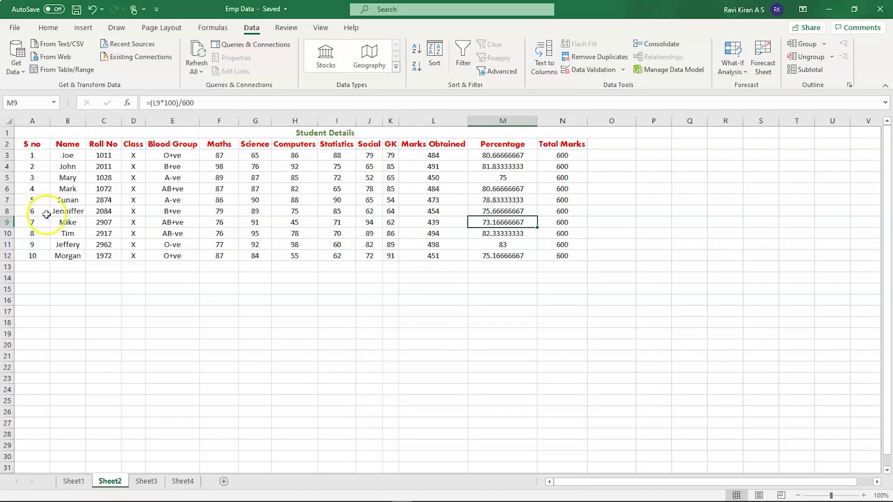
{"action": "left_click", "coordinate": [7, 223]}
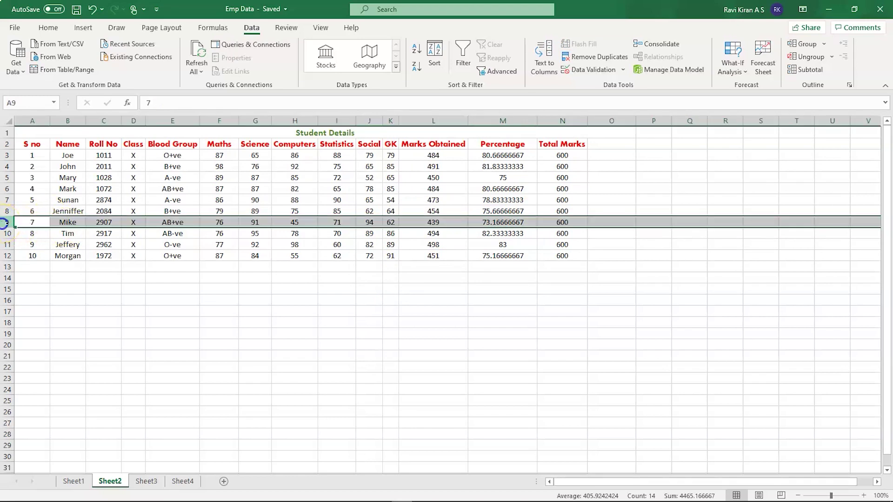
{"action": "left_click", "coordinate": [299, 289]}
{"action": "left_click", "coordinate": [301, 225]}
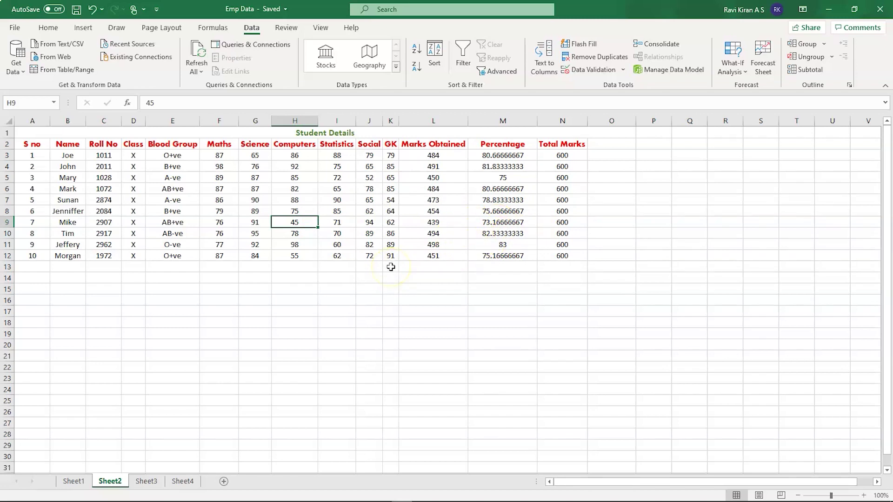
- Change Mike's Computers mark in H9 from 45 to 55 and check his new percentage
{"action": "double_click", "coordinate": [294, 223]}
{"action": "key", "text": "BackSpace"}
{"action": "type", "text": "5"}
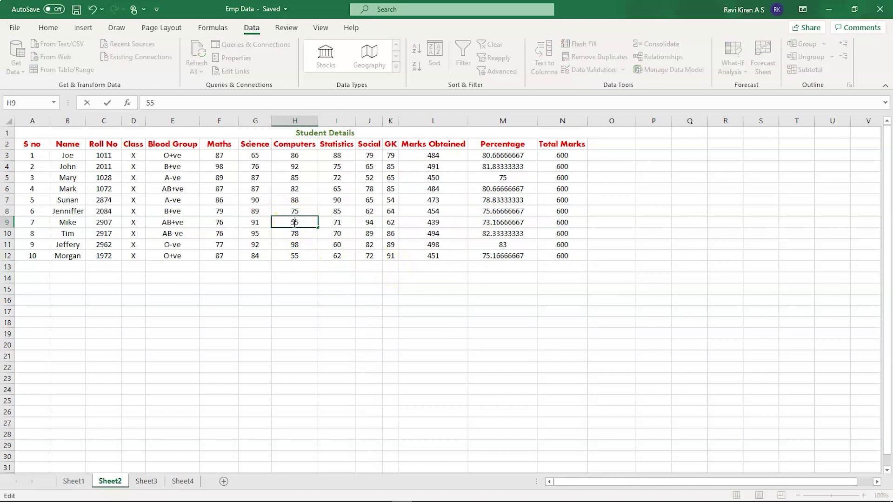
{"action": "left_click", "coordinate": [512, 223]}
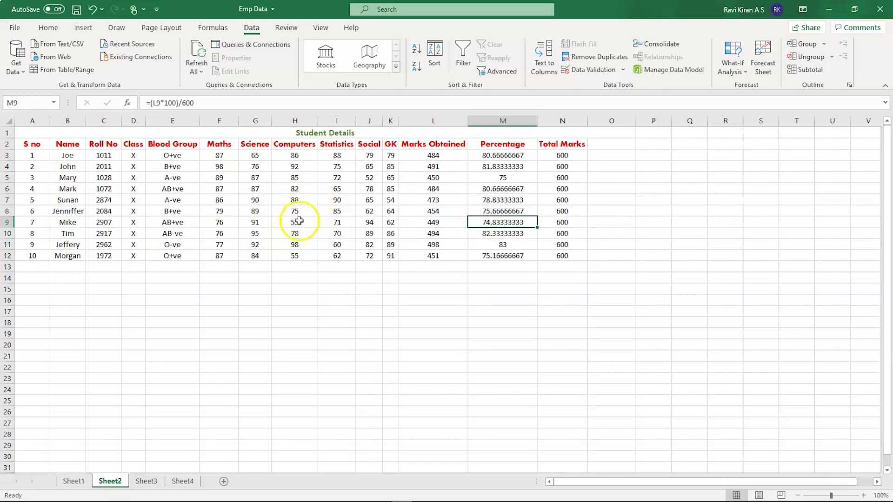
- Erase the 55 from Mike's Computers mark in H9
{"action": "left_click", "coordinate": [296, 224]}
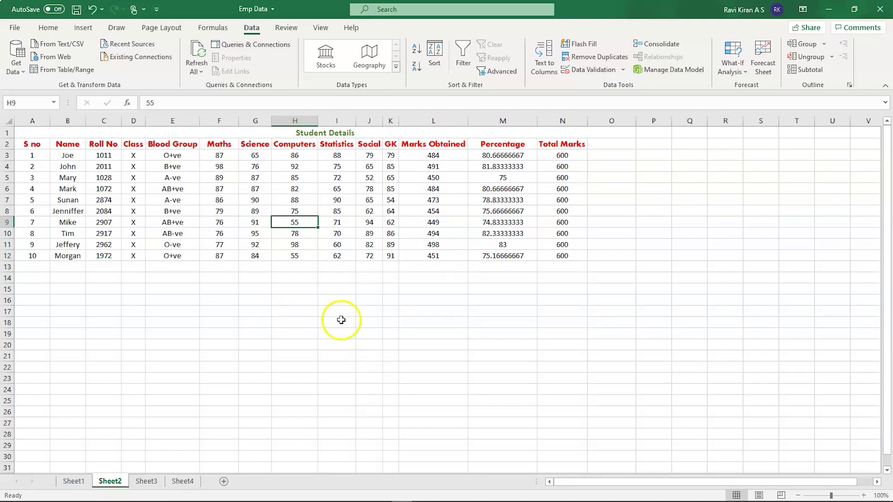
{"action": "double_click", "coordinate": [295, 223]}
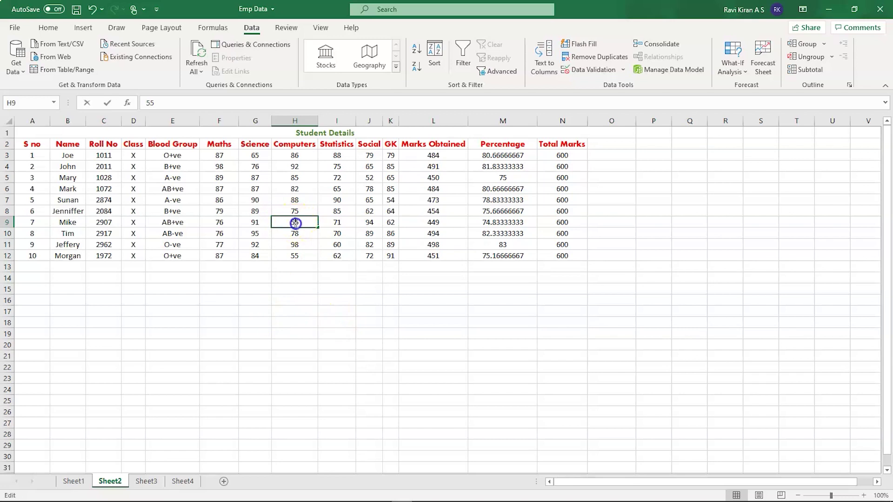
{"action": "key", "text": "BackSpace"}
{"action": "key", "text": "BackSpace"}
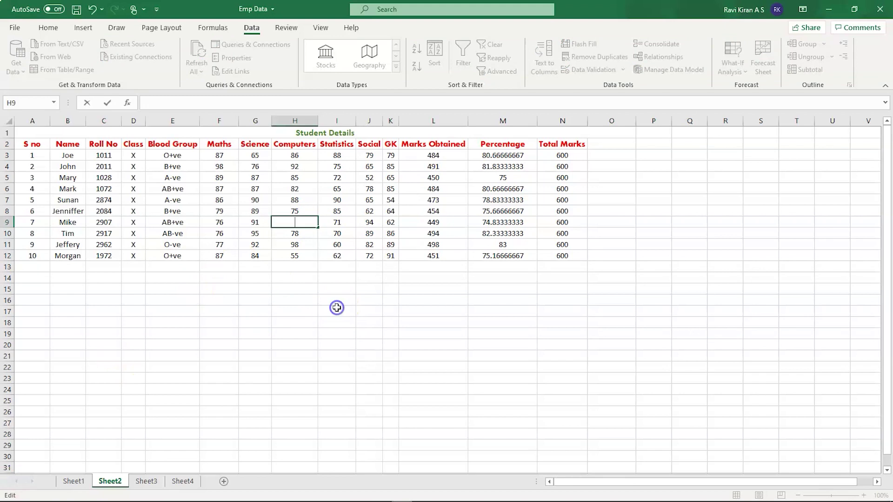
- Confirm the blank mark and add the label "Mike's New Target" in M16
{"action": "left_click", "coordinate": [502, 223]}
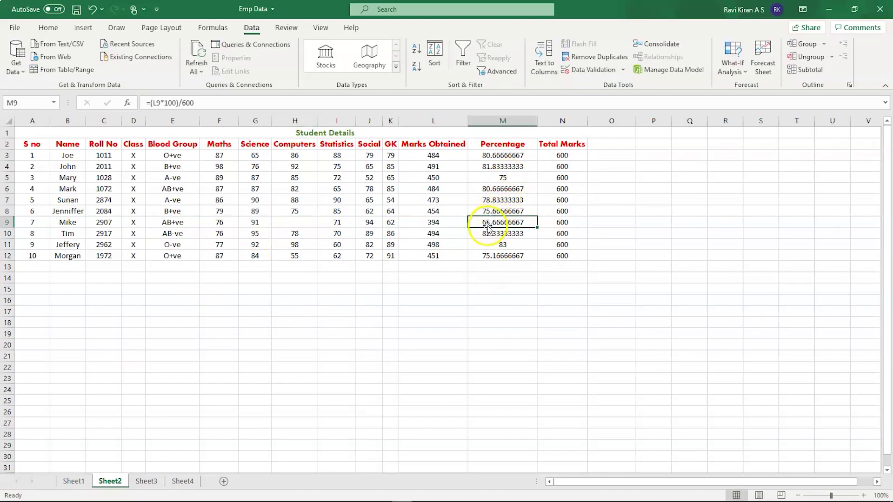
{"action": "double_click", "coordinate": [489, 301]}
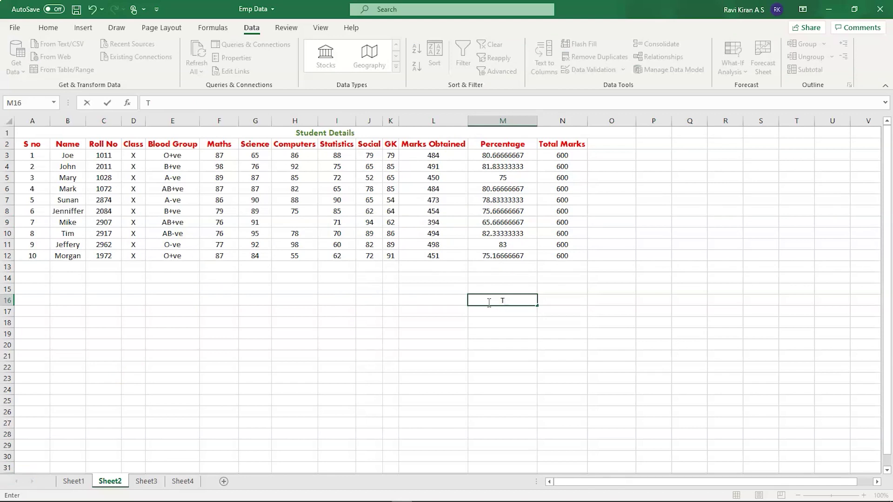
{"action": "type", "text": "Target"}
{"action": "key", "text": "Left"}
{"action": "key", "text": "Left"}
{"action": "key", "text": "Left"}
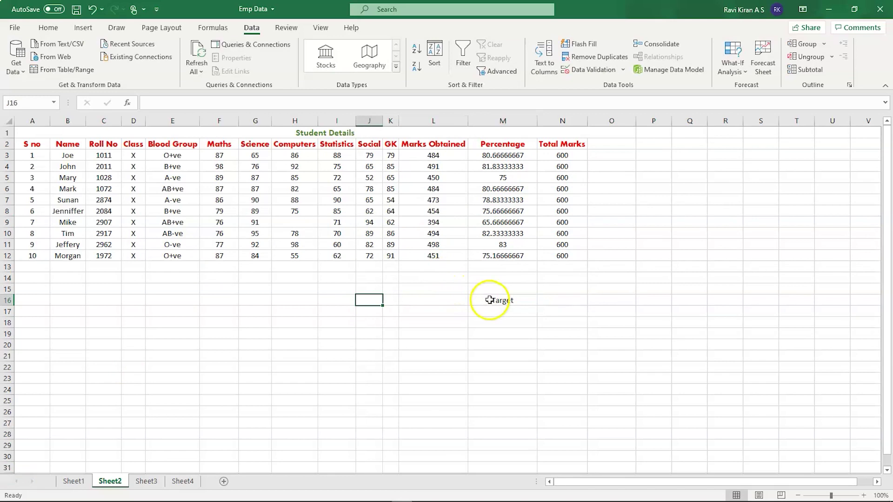
{"action": "double_click", "coordinate": [489, 300]}
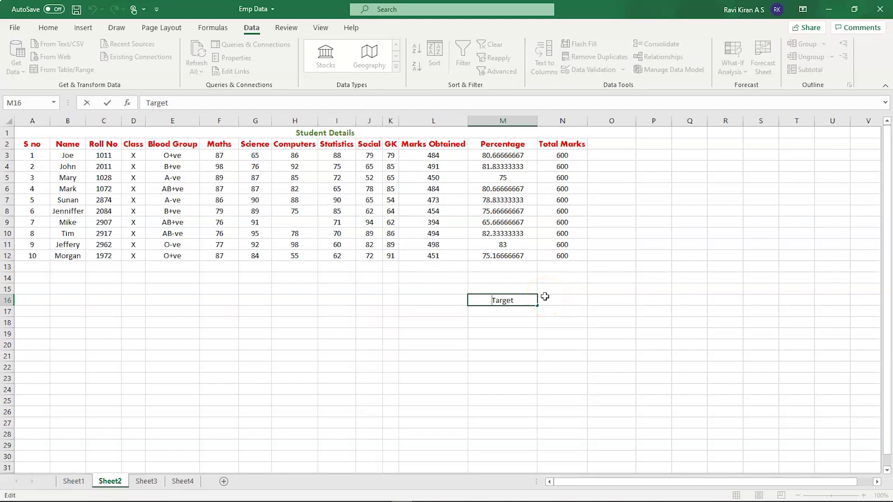
{"action": "type", "text": "Mike"}
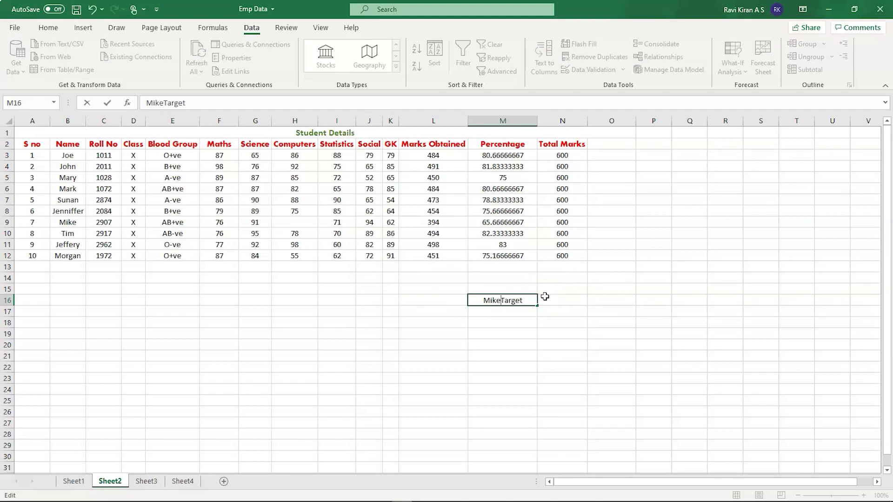
{"action": "type", "text": "'s News"}
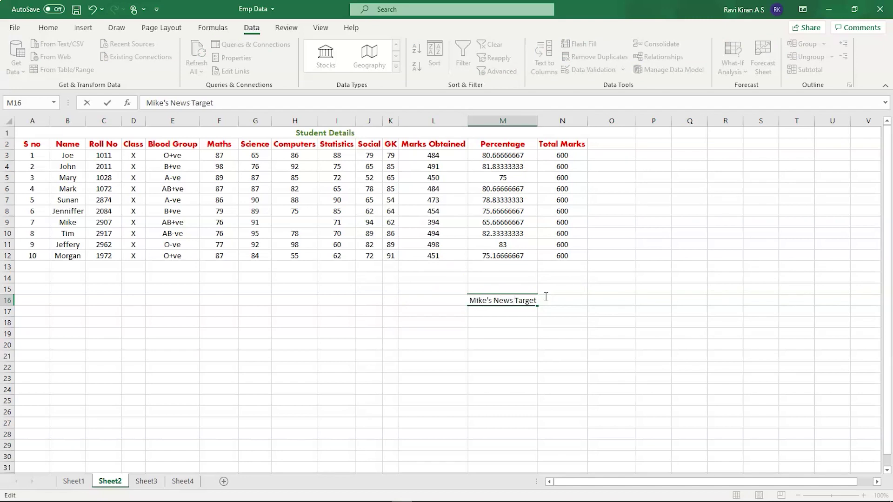
{"action": "key", "text": "BackSpace"}
{"action": "key", "text": "BackSpace"}
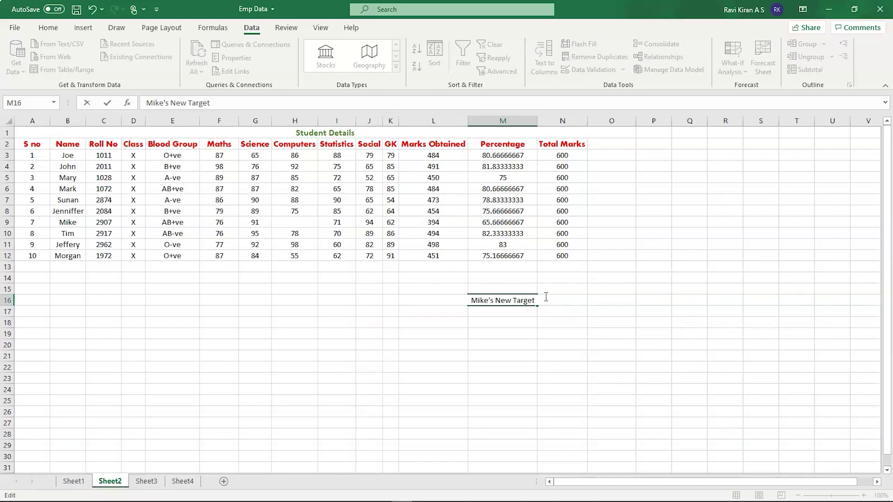
{"action": "double_click", "coordinate": [556, 301]}
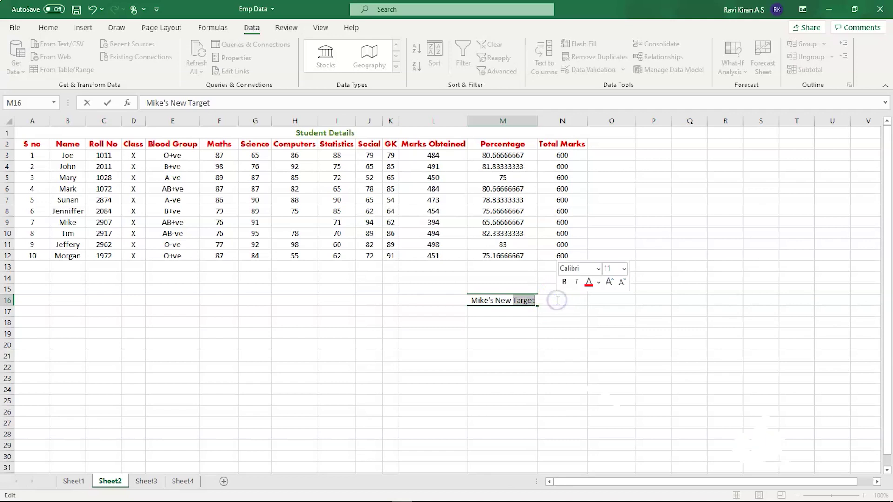
{"action": "left_click", "coordinate": [566, 343]}
- Enter 75 beside the target label and recheck Mike's percentage formula with H9 blank
{"action": "left_click", "coordinate": [555, 302]}
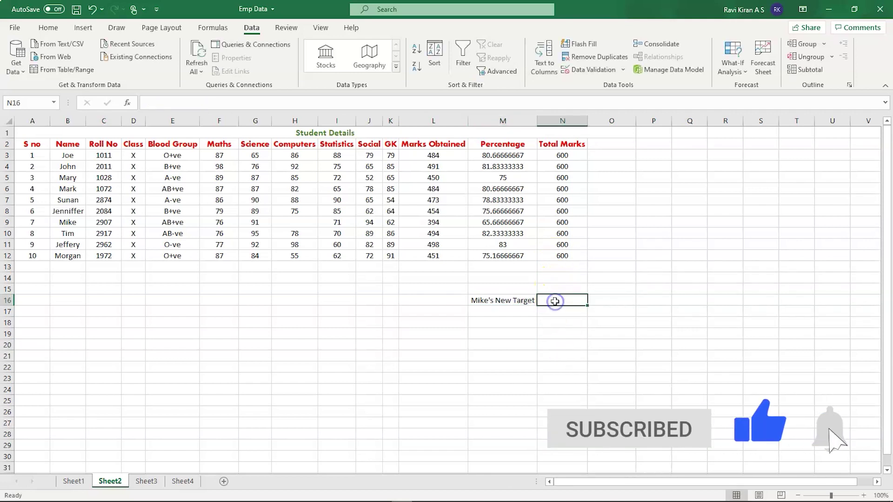
{"action": "type", "text": "75"}
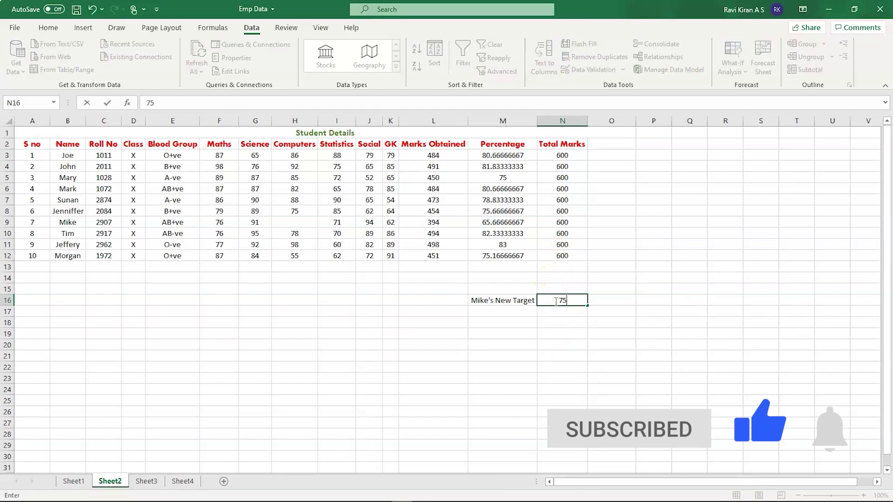
{"action": "left_click", "coordinate": [581, 355]}
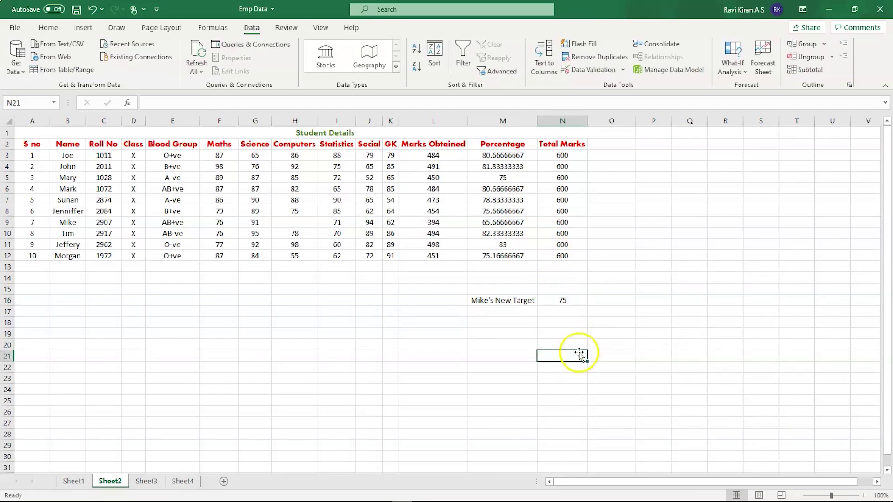
{"action": "left_click", "coordinate": [486, 388]}
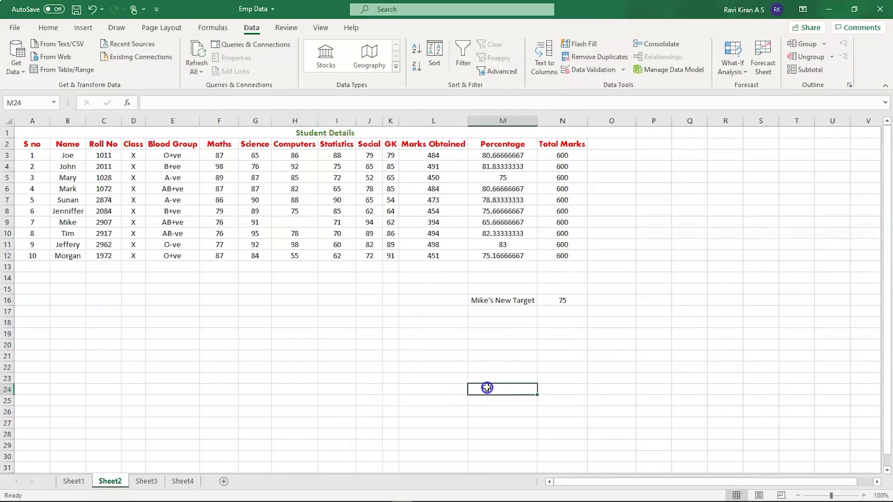
{"action": "left_click", "coordinate": [299, 221]}
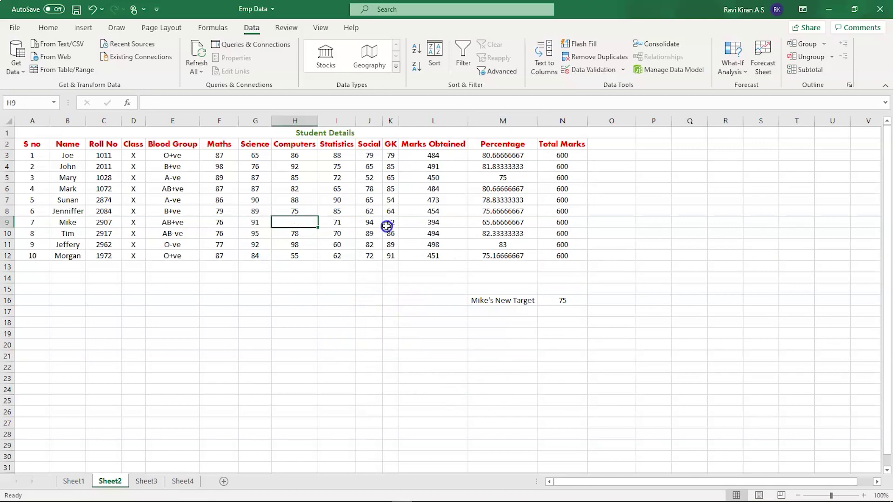
{"action": "left_click", "coordinate": [509, 222]}
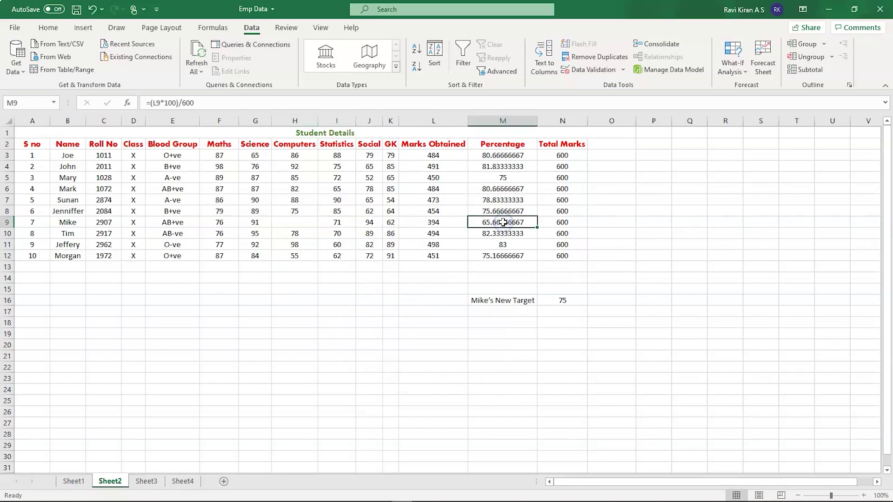
{"action": "left_click", "coordinate": [307, 226]}
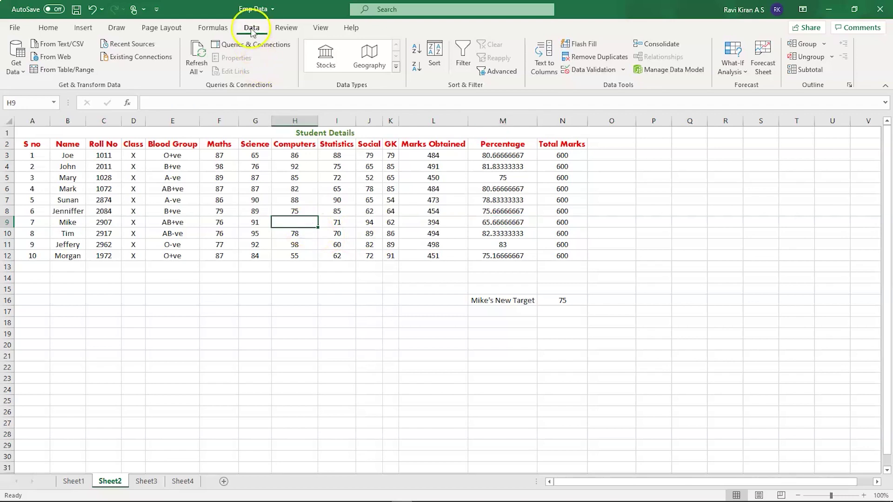
- Open Goal Seek from What-If Analysis on the Data tab
{"action": "left_click", "coordinate": [10, 28]}
{"action": "left_click", "coordinate": [14, 28]}
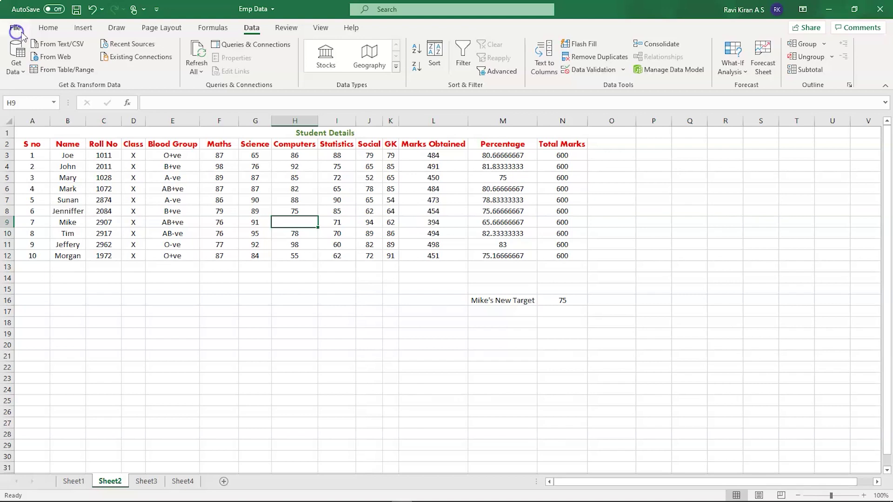
{"action": "left_click", "coordinate": [51, 28]}
{"action": "left_click", "coordinate": [83, 28]}
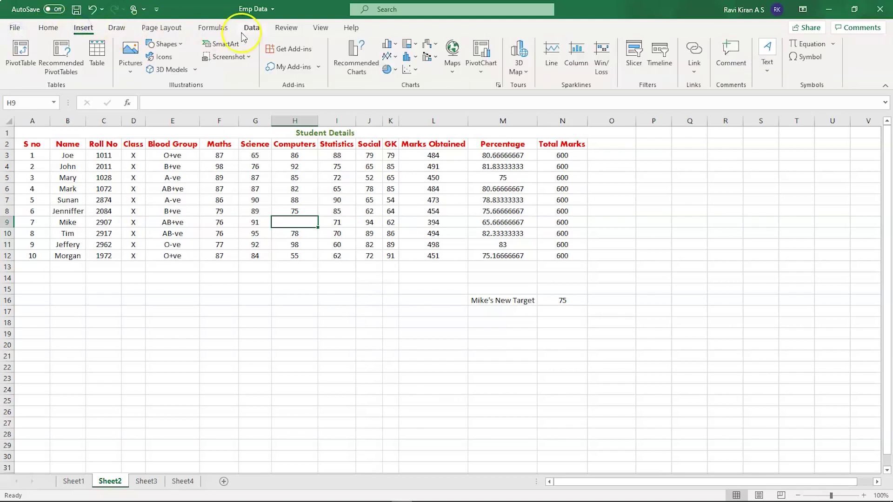
{"action": "left_click", "coordinate": [256, 31]}
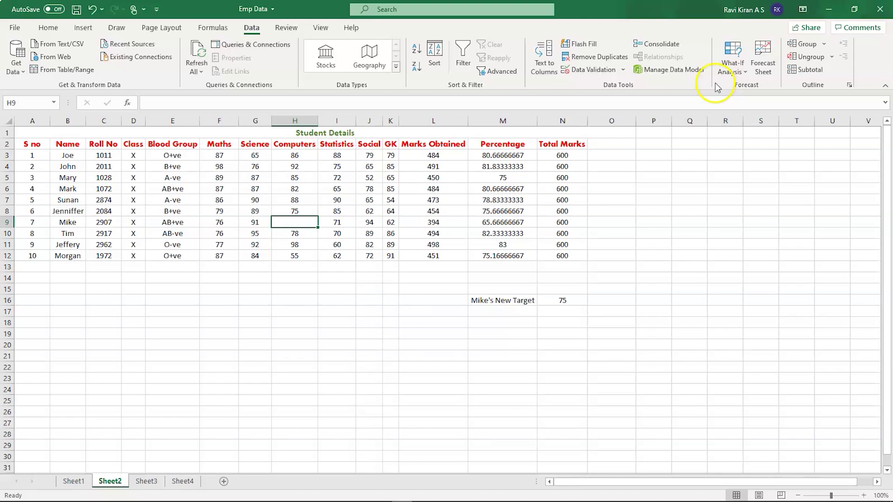
{"action": "left_click", "coordinate": [742, 72]}
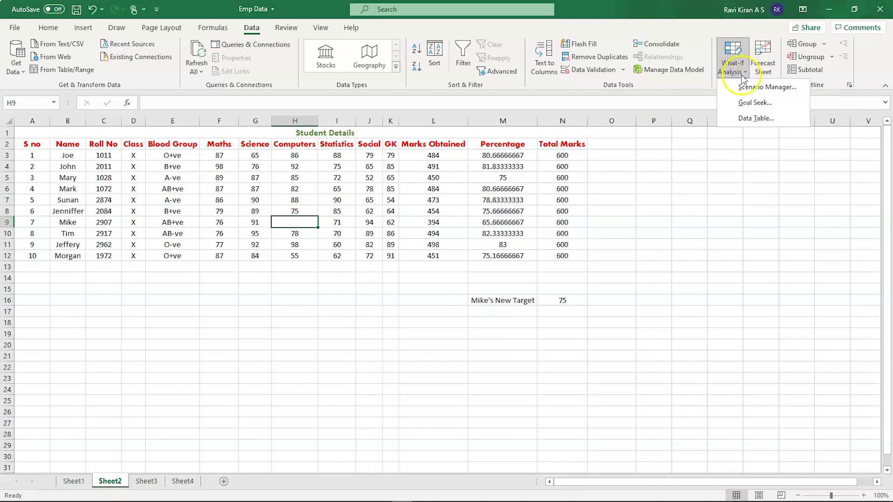
{"action": "left_click", "coordinate": [742, 104]}
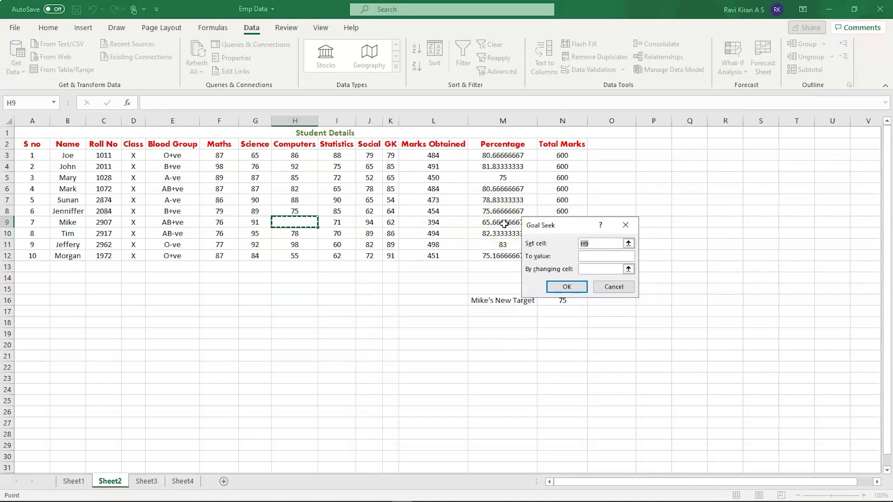
- Run Goal Seek to set M9 to 75 by changing H9, moving the status report aside
{"action": "left_click", "coordinate": [502, 223]}
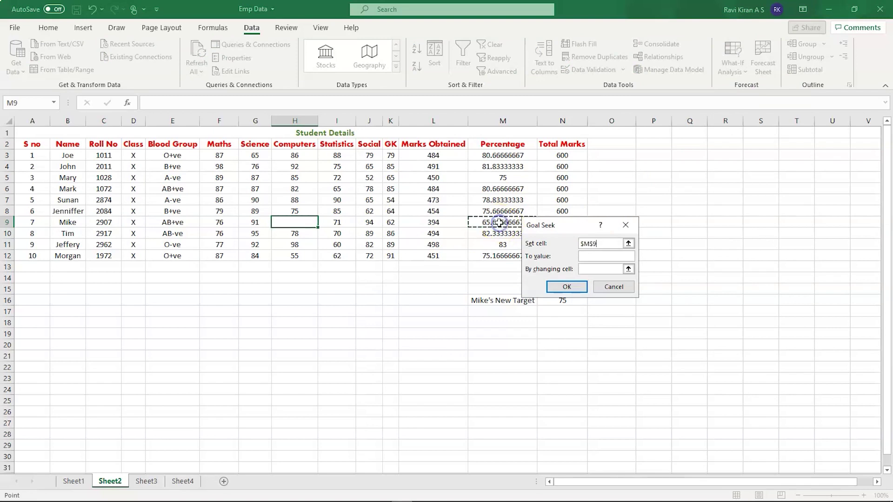
{"action": "left_click", "coordinate": [592, 256]}
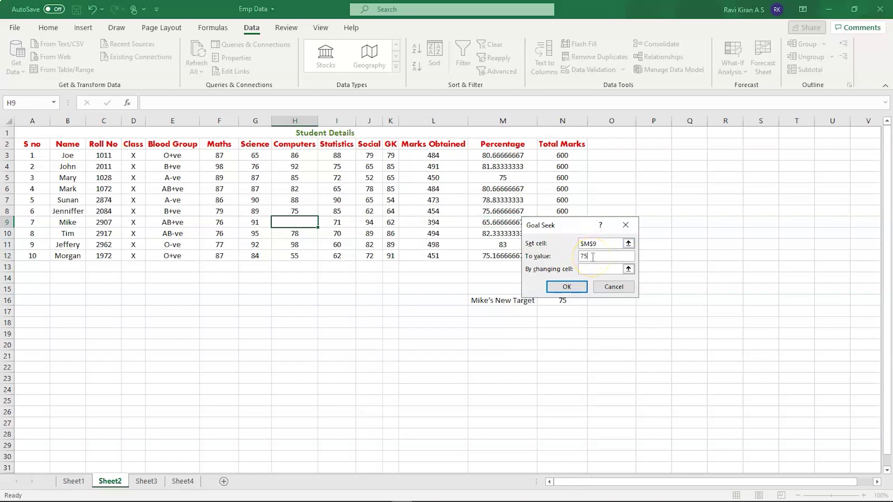
{"action": "left_click", "coordinate": [595, 273]}
{"action": "left_click", "coordinate": [304, 223]}
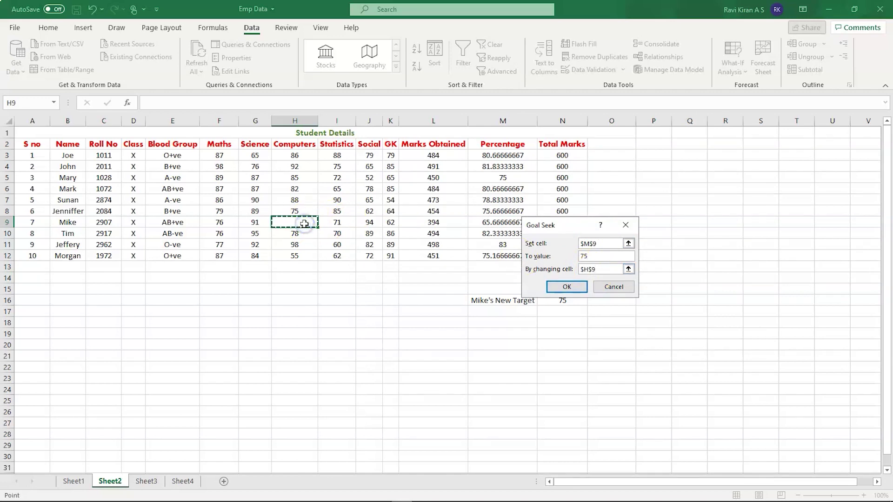
{"action": "left_click", "coordinate": [562, 288]}
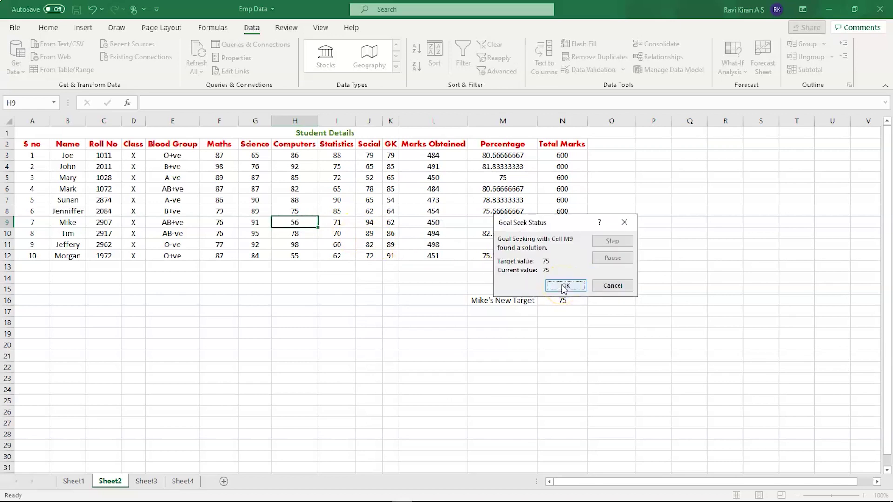
{"action": "left_click_drag", "start_coordinate": [564, 224], "coordinate": [561, 316]}
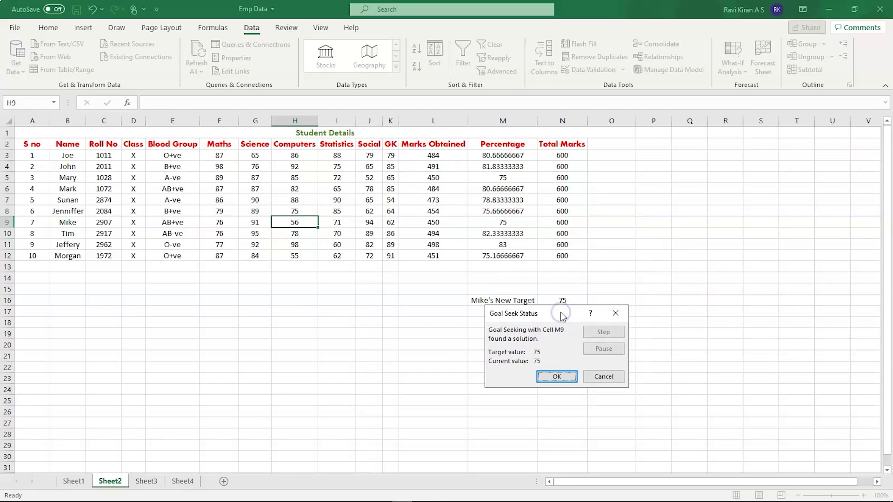
- Accept the Goal Seek solution, keeping Mike's Computers mark at 56 and percentage at 75
{"action": "left_click", "coordinate": [403, 294]}
{"action": "left_click", "coordinate": [556, 375]}
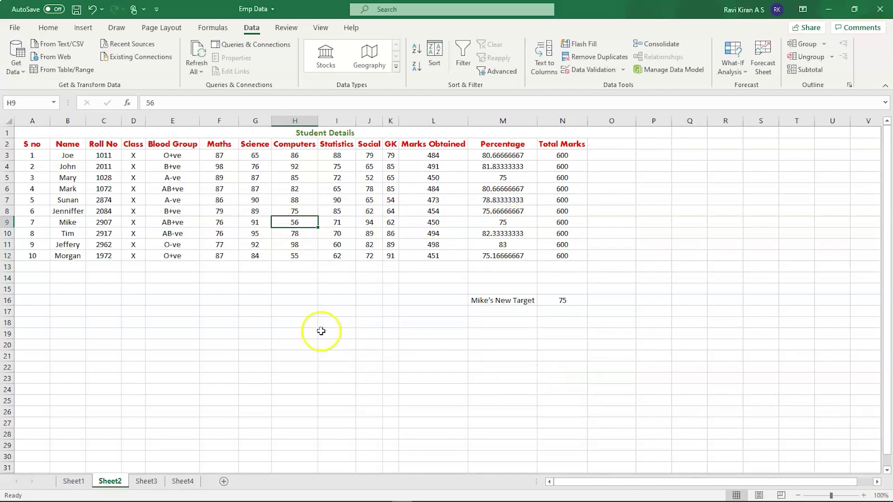